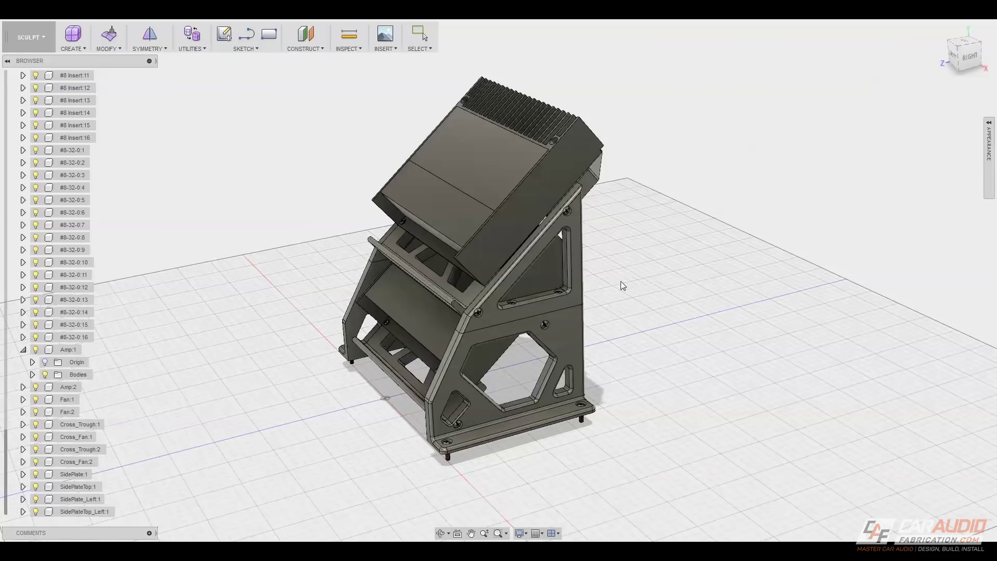
- Select Amp:2 and Amp:1 in the browser and hide both amplifiers
shift+middle_drag(595, 285, 164, 332)
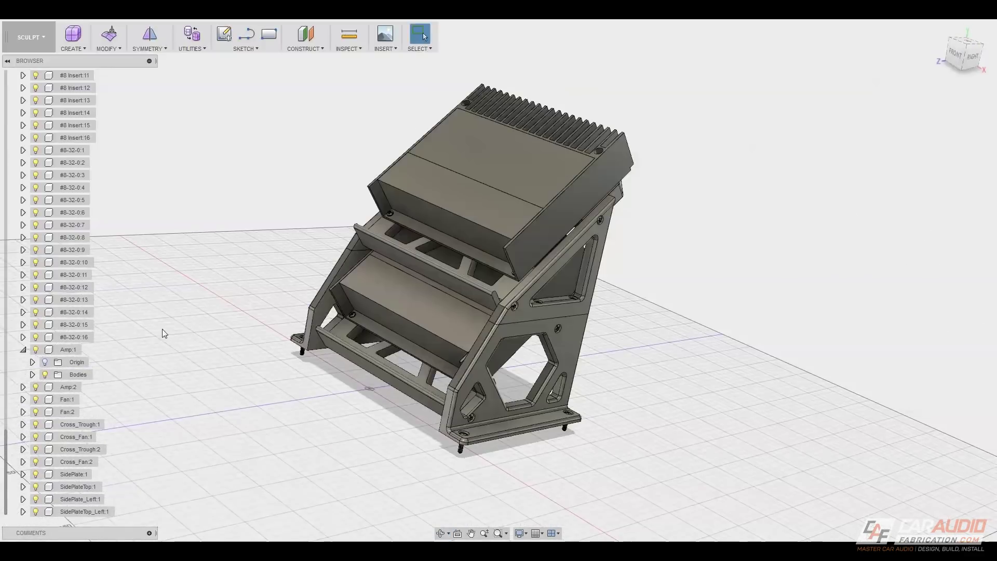
click(69, 387)
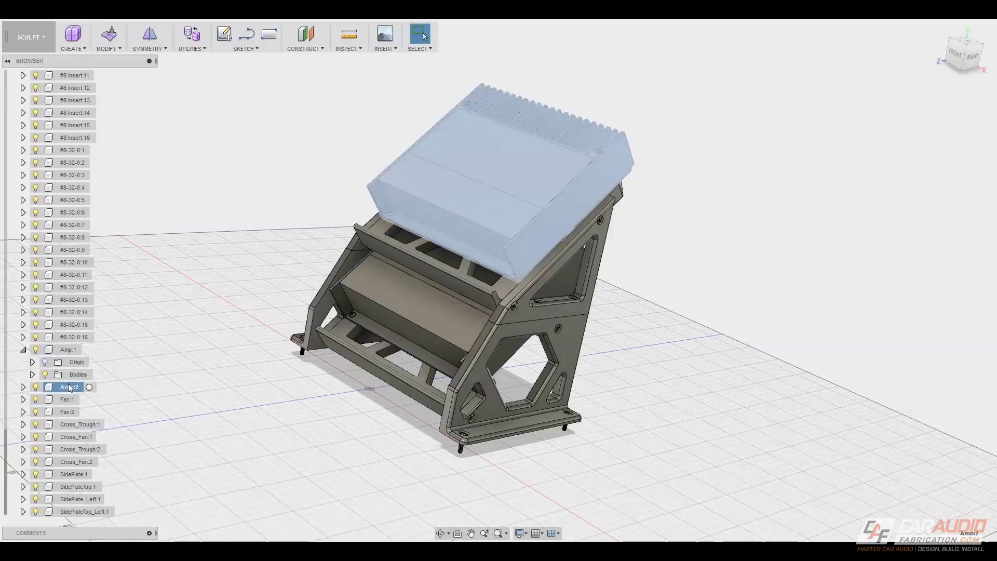
ctrl+click(71, 349)
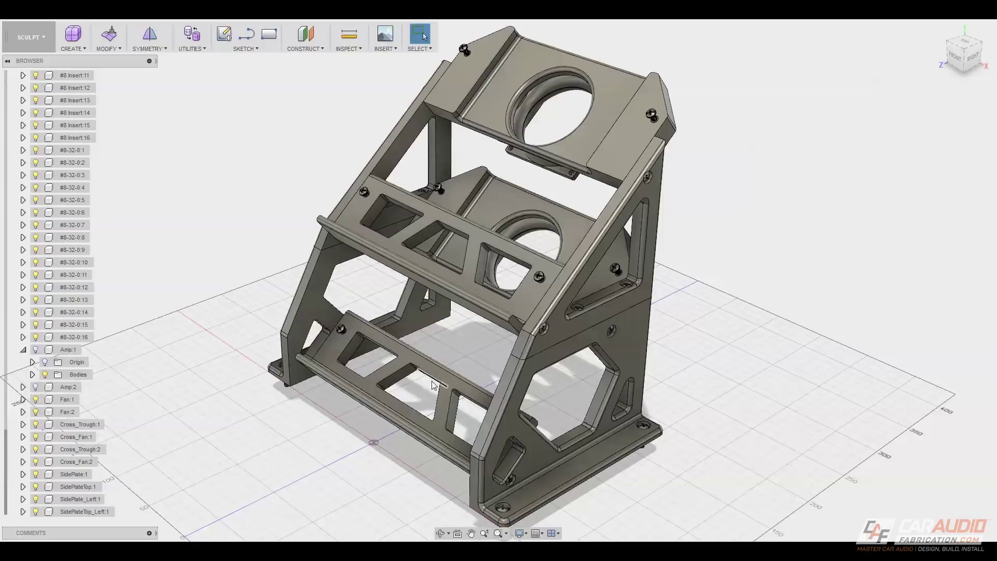
click(436, 267)
shift+middle_drag(434, 401, 446, 240)
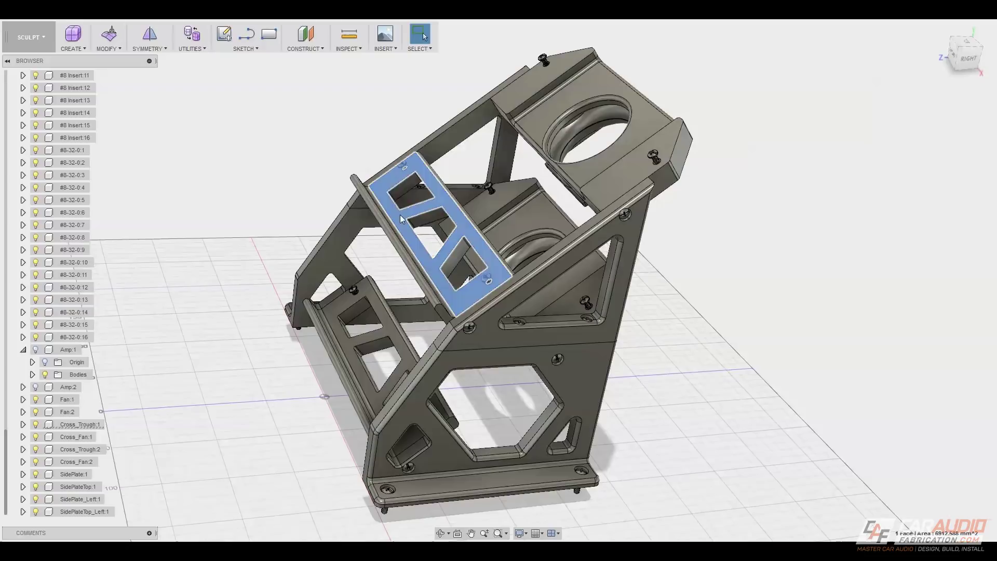
scroll(414, 187, up, 4)
scroll(443, 249, up, 2)
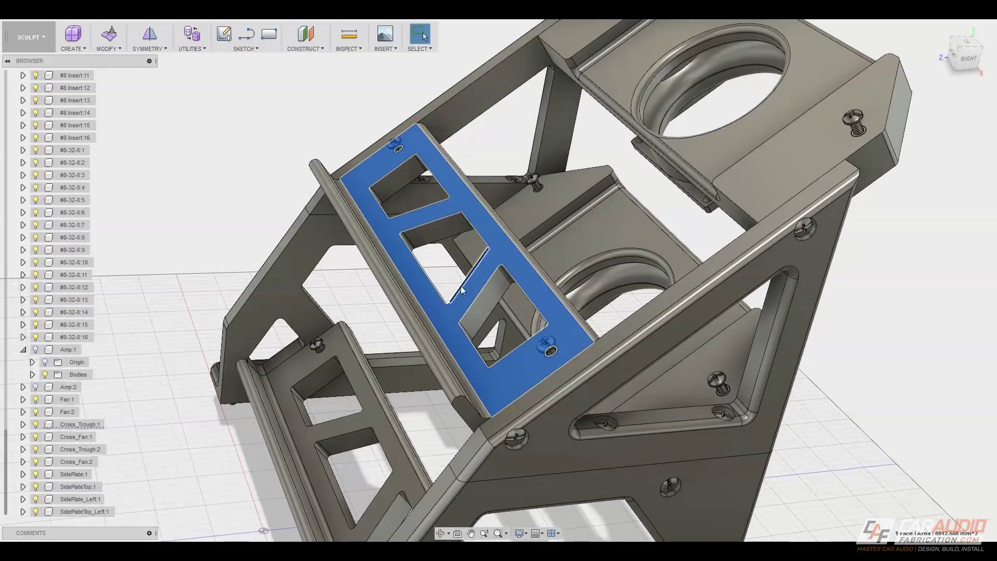
scroll(410, 210, down, 2)
shift+middle_drag(414, 202, 362, 221)
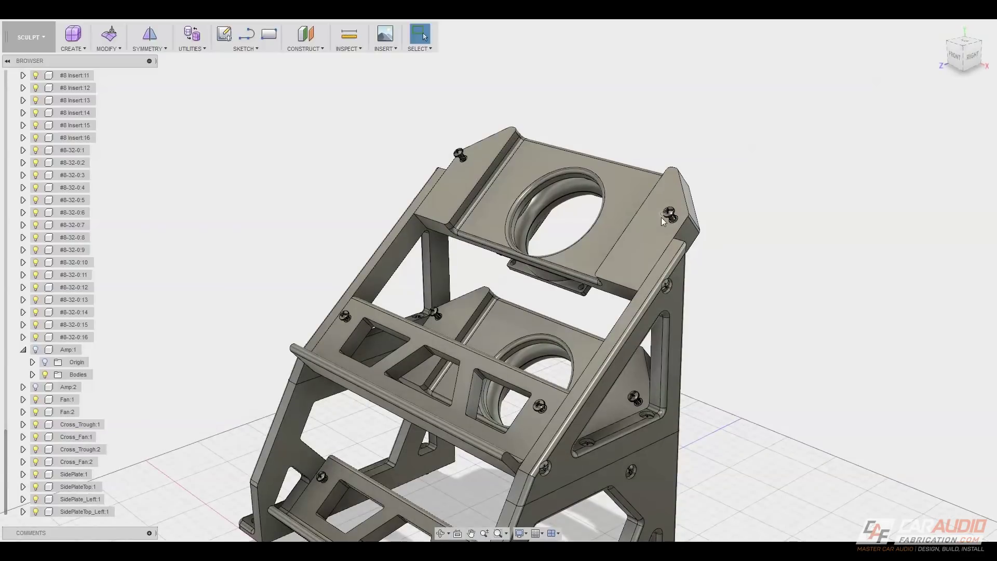
drag(658, 210, 685, 140)
key(Escape)
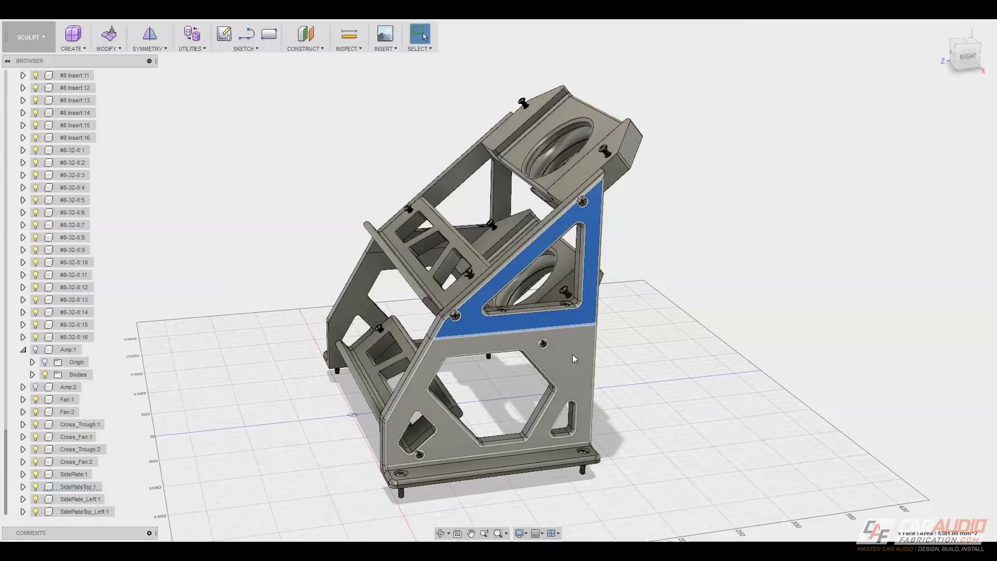
click(565, 342)
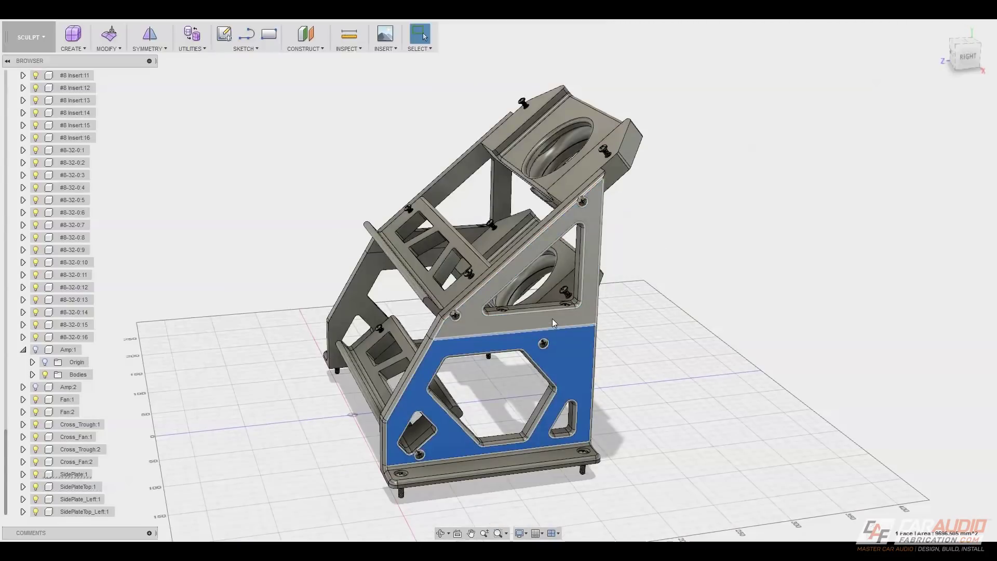
- Select and inspect the upper triangular and lower side plate faces
click(552, 319)
click(563, 350)
click(553, 320)
shift+middle_drag(556, 318, 543, 335)
scroll(544, 334, up, 5)
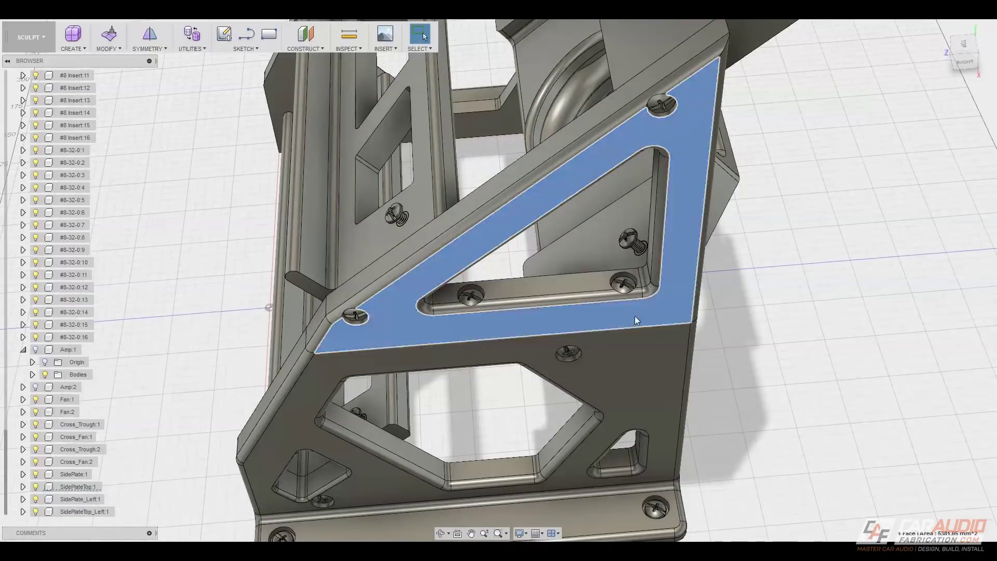
scroll(634, 316, down, 5)
- Inspect the hexagon-cutout plate face, fit the view, and bring up Cross_Trough:1's actions
shift+middle_drag(635, 315, 369, 420)
scroll(368, 420, up, 3)
click(339, 375)
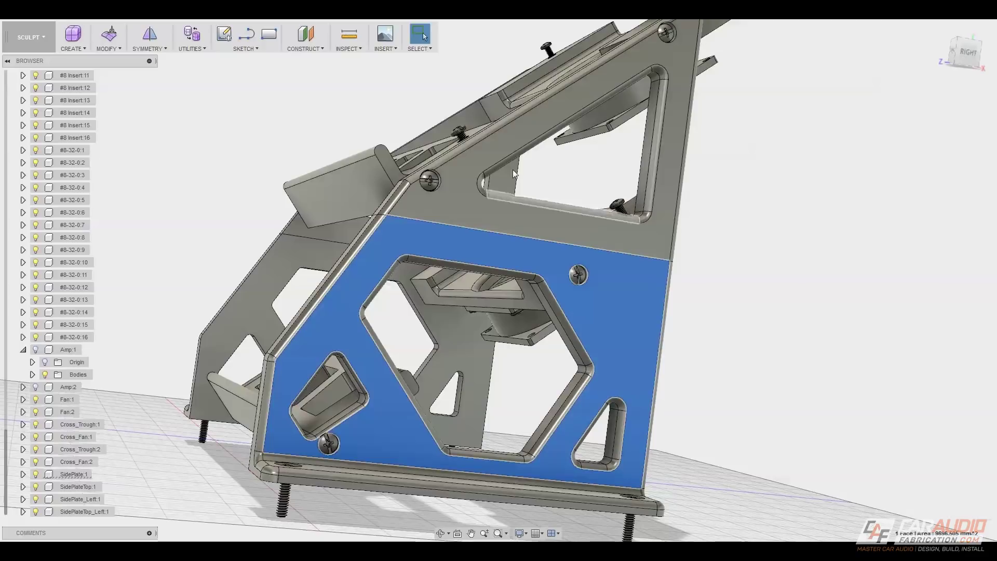
shift+middle_drag(357, 427, 423, 194)
key(F6)
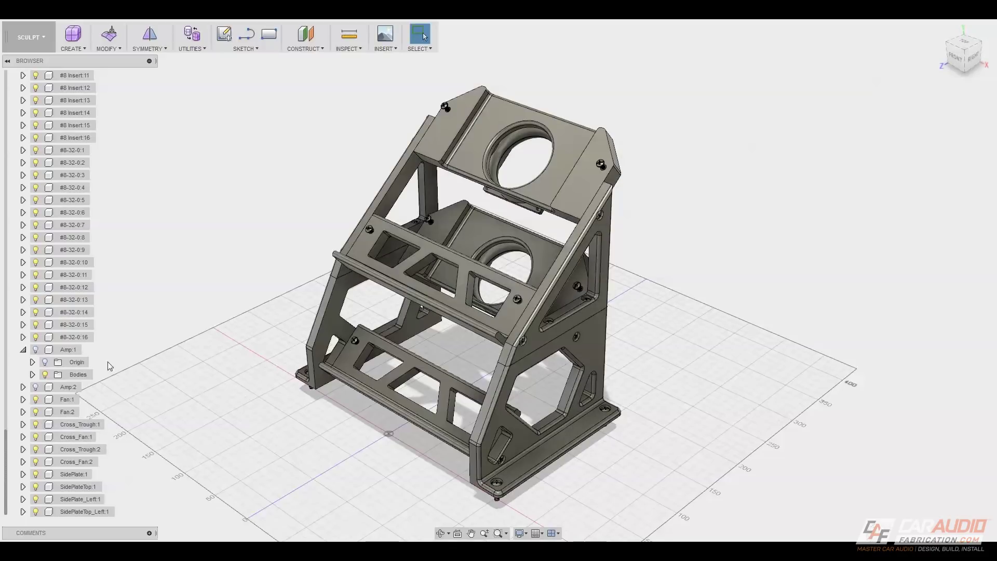
click(63, 426)
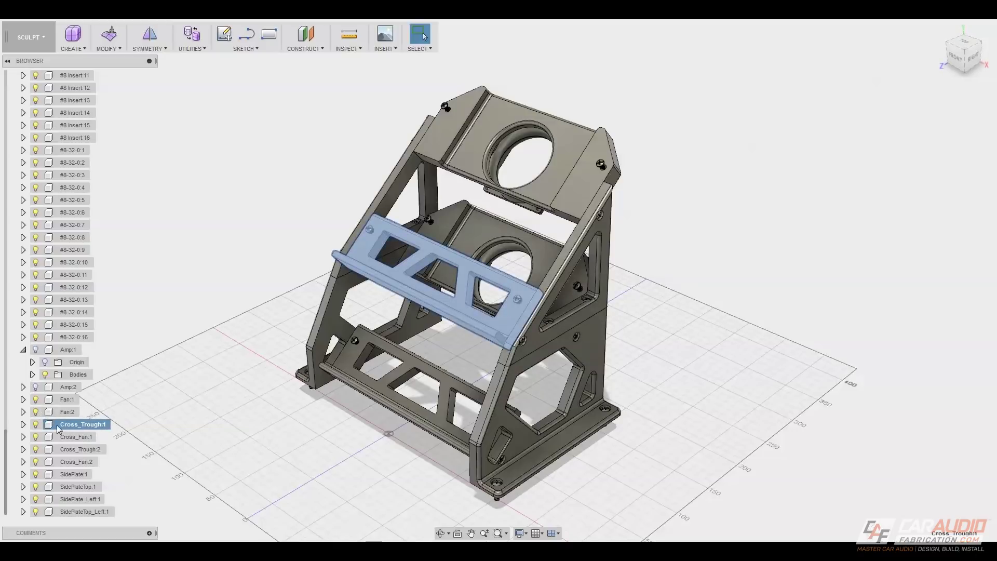
right_click(69, 426)
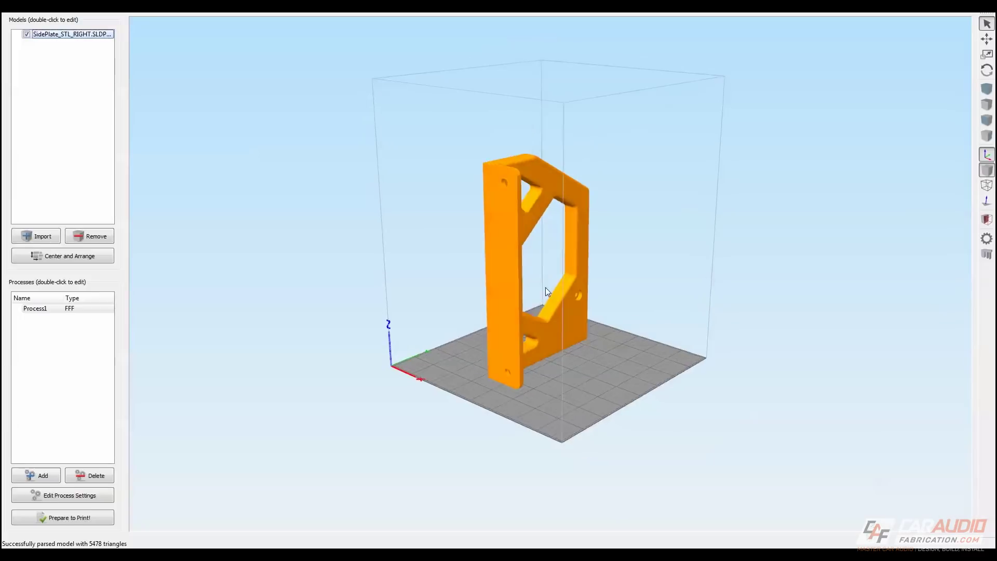
- Centre the side plate on the build plate and check it from several angles
drag(503, 288, 555, 298)
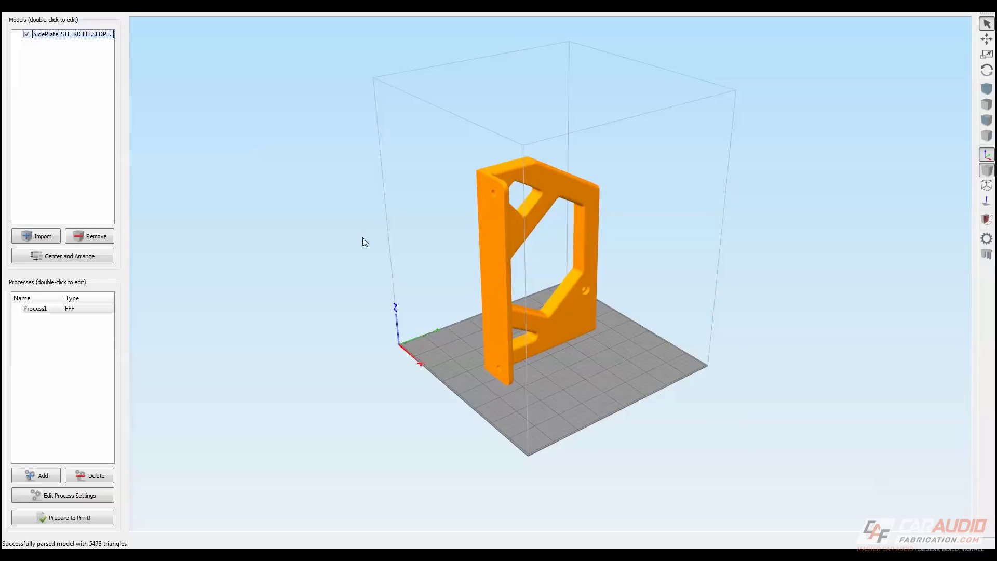
mouse_move(525, 311)
mouse_down()
mouse_move(540, 310)
mouse_move(531, 316)
mouse_up()
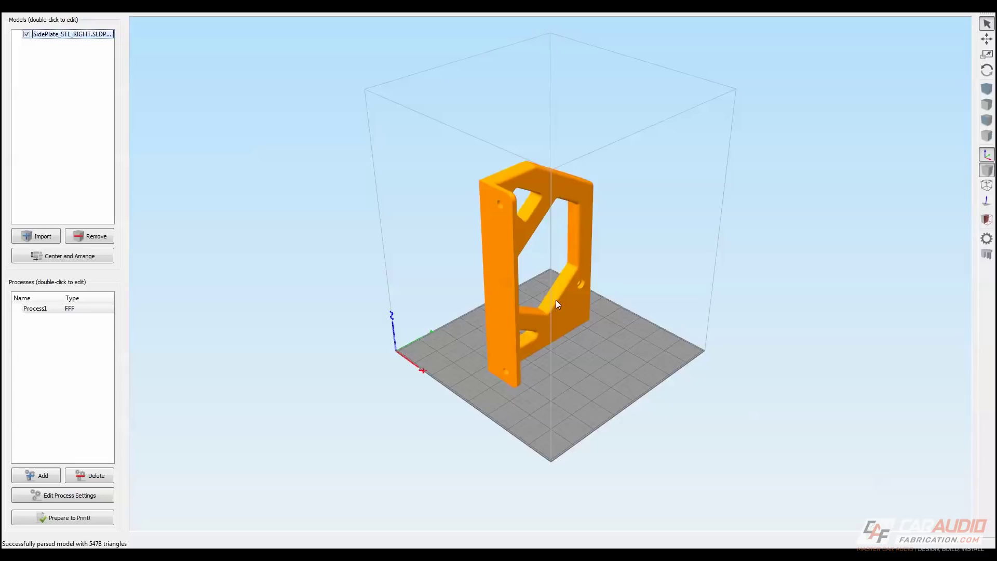
drag(531, 306, 574, 293)
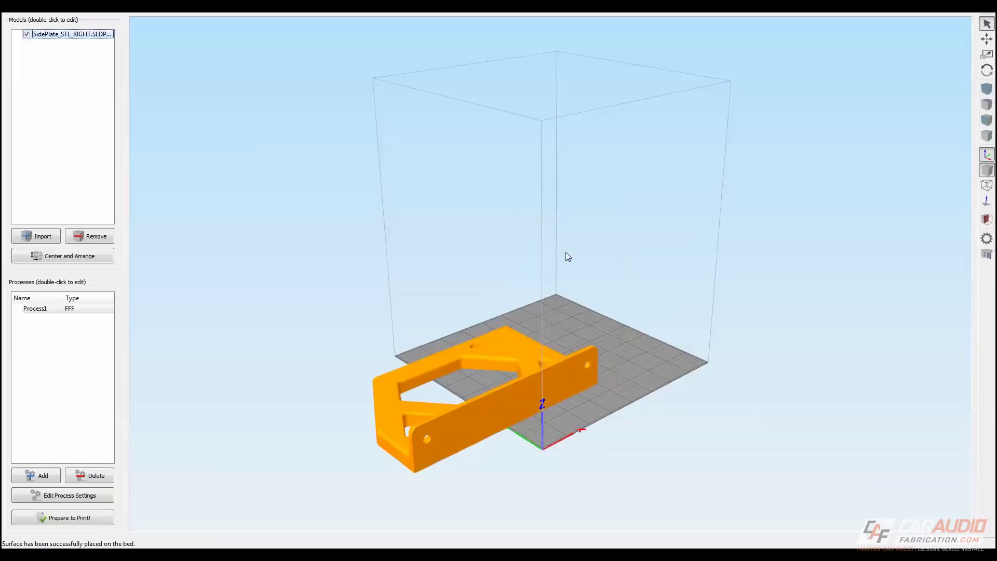
drag(563, 393, 485, 406)
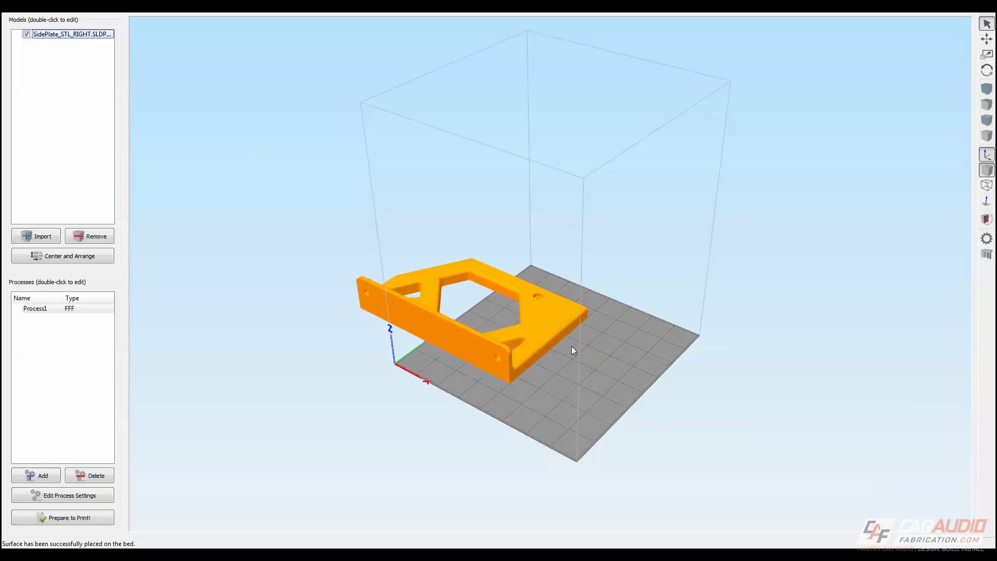
click(62, 256)
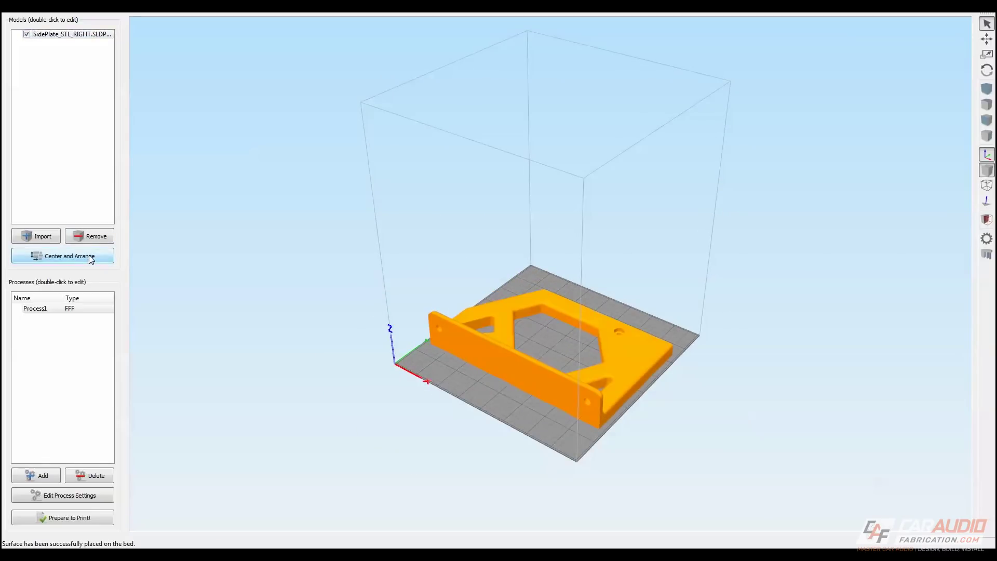
drag(540, 389, 574, 387)
drag(505, 258, 574, 385)
- Rest the flange underside on the bed and verify the bracket's new orientation
key(ctrl+b)
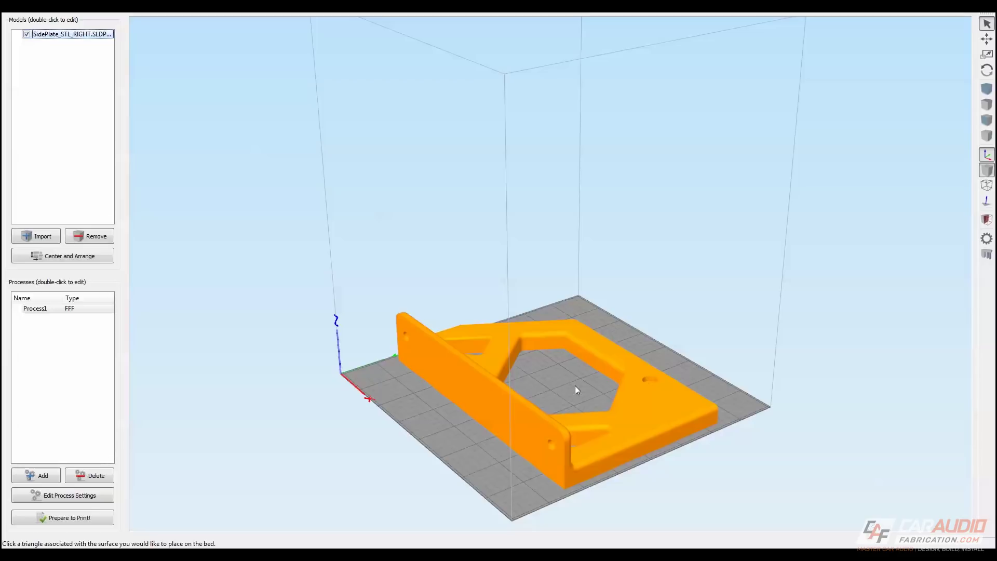
click(534, 418)
drag(532, 419, 561, 323)
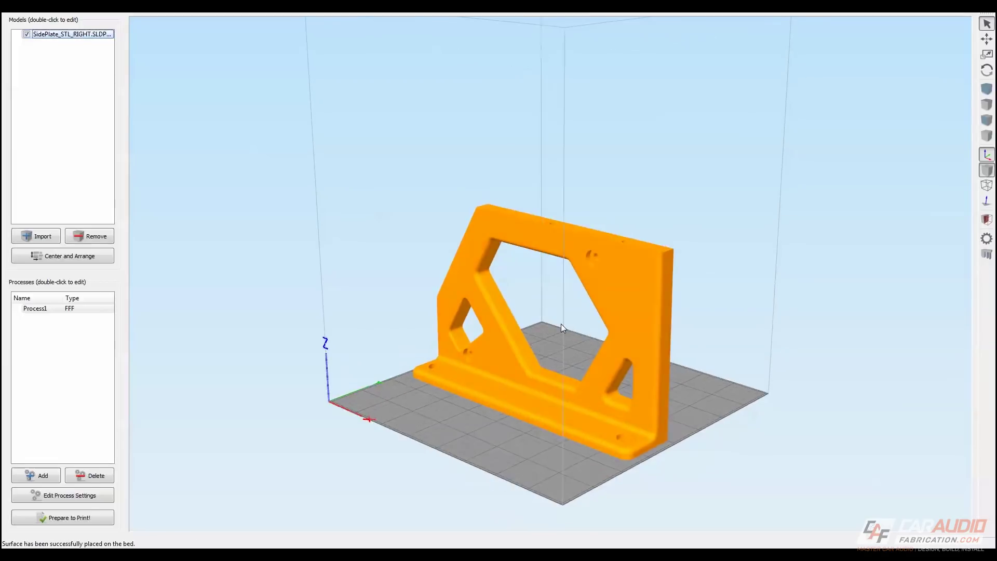
scroll(484, 374, up, 3)
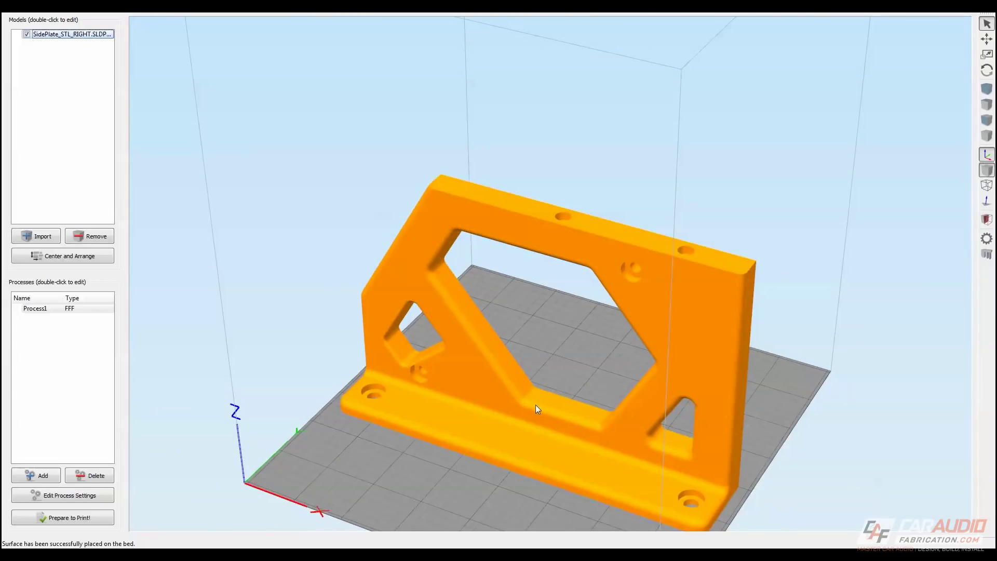
drag(611, 425, 556, 272)
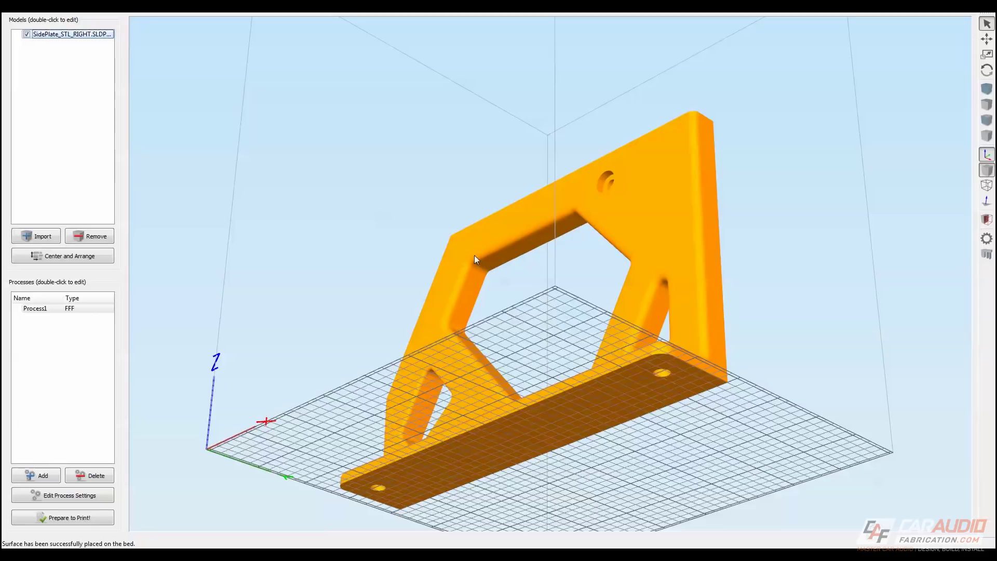
drag(564, 241, 506, 260)
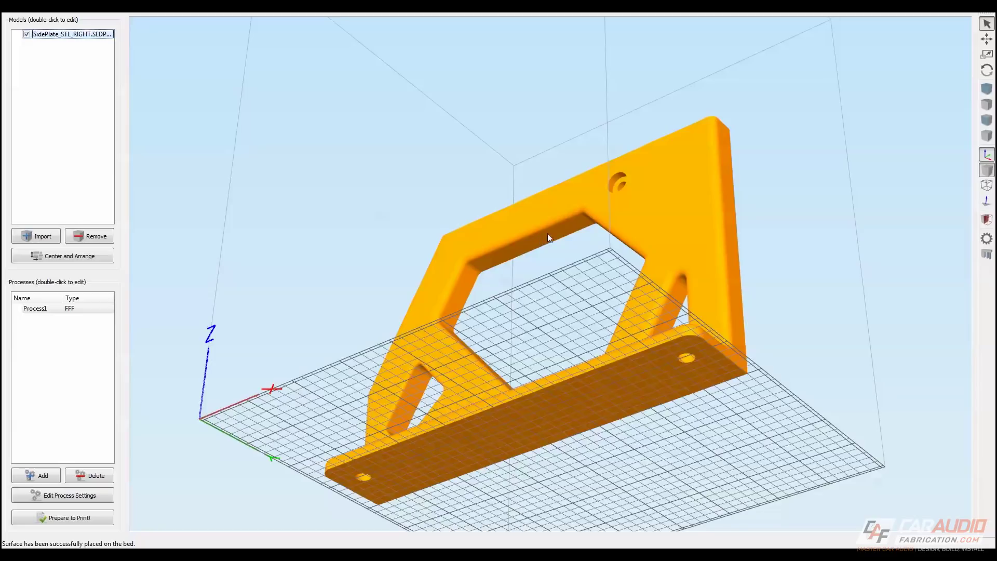
drag(547, 233, 565, 221)
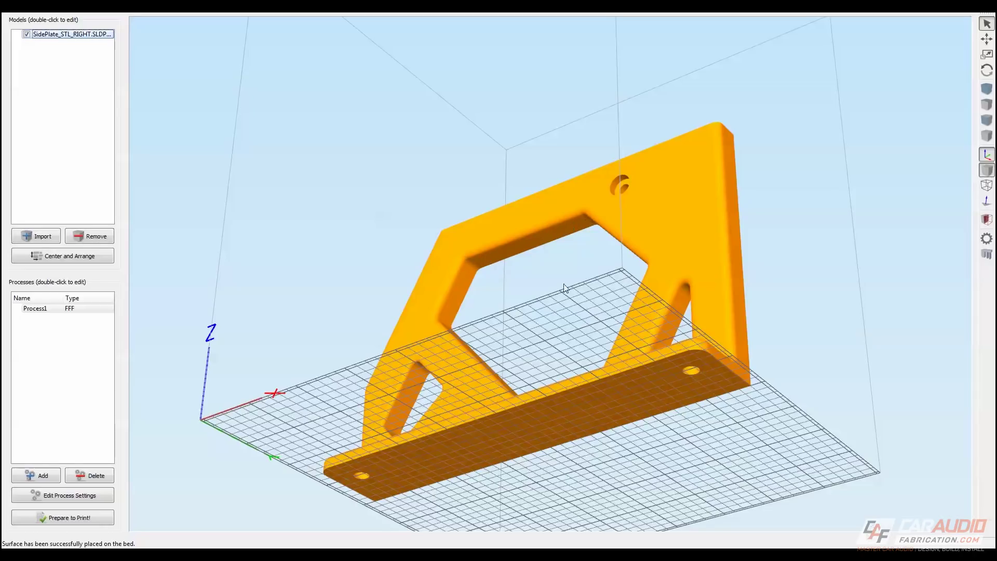
drag(581, 225, 576, 213)
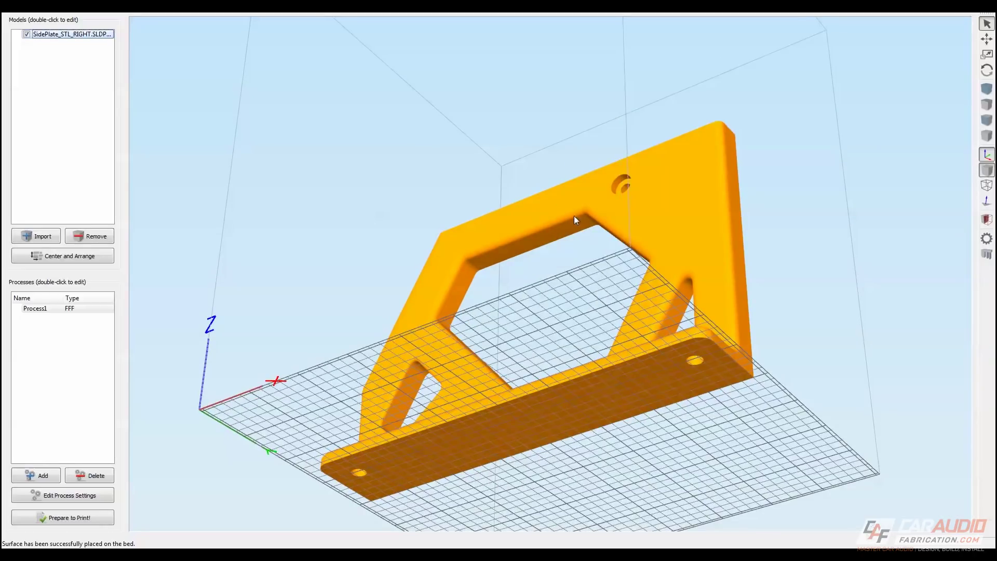
drag(572, 215, 483, 327)
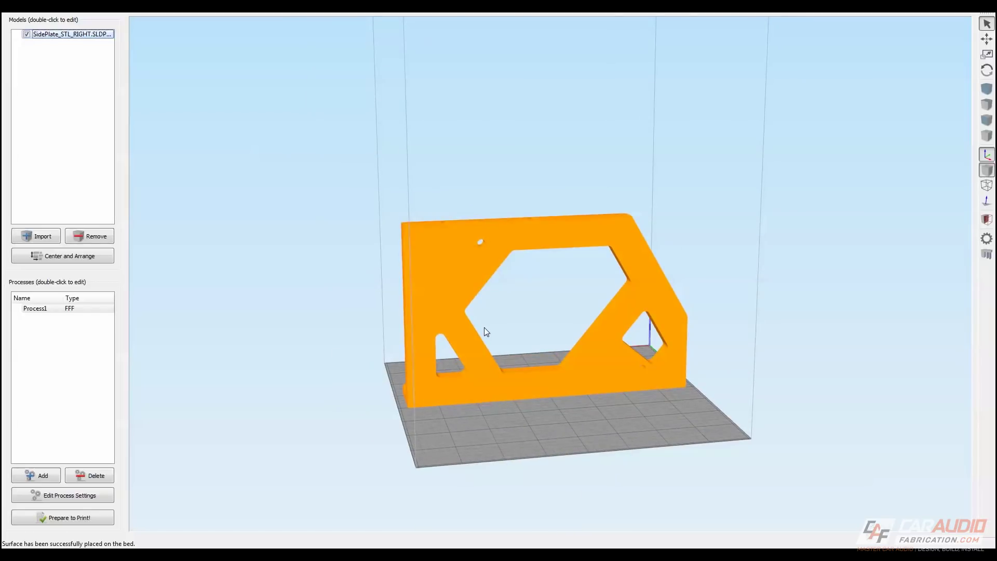
key(ctrl+b)
- Lay the bracket flat on the chosen face and centre it on the bed
click(431, 286)
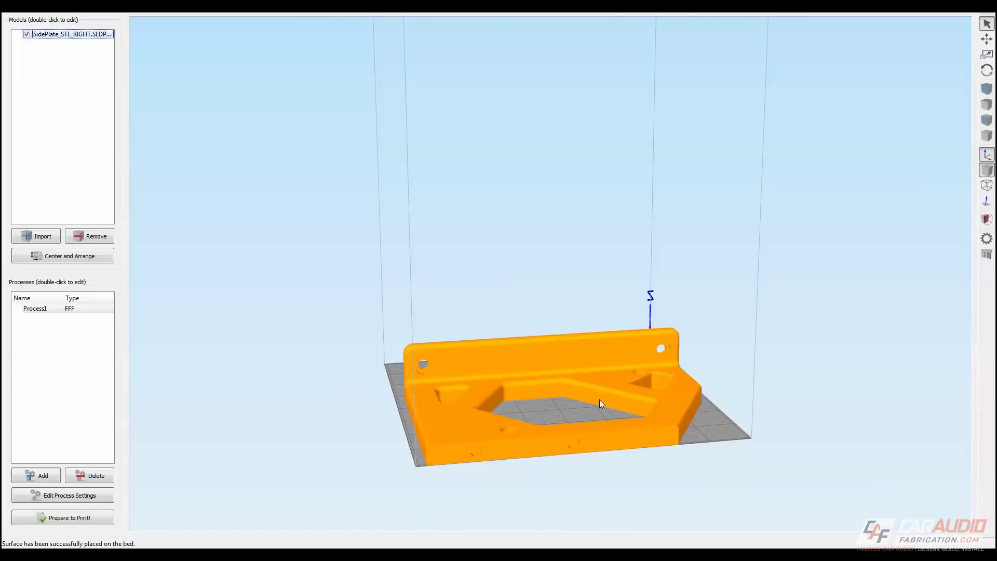
drag(600, 400, 737, 358)
click(52, 255)
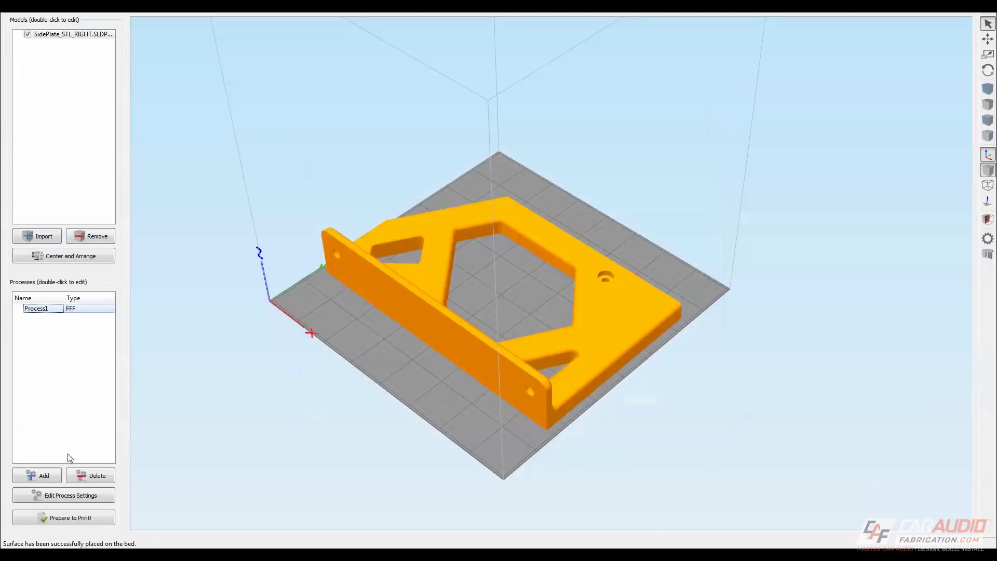
- Set the process material to ABS and slice the model
click(56, 497)
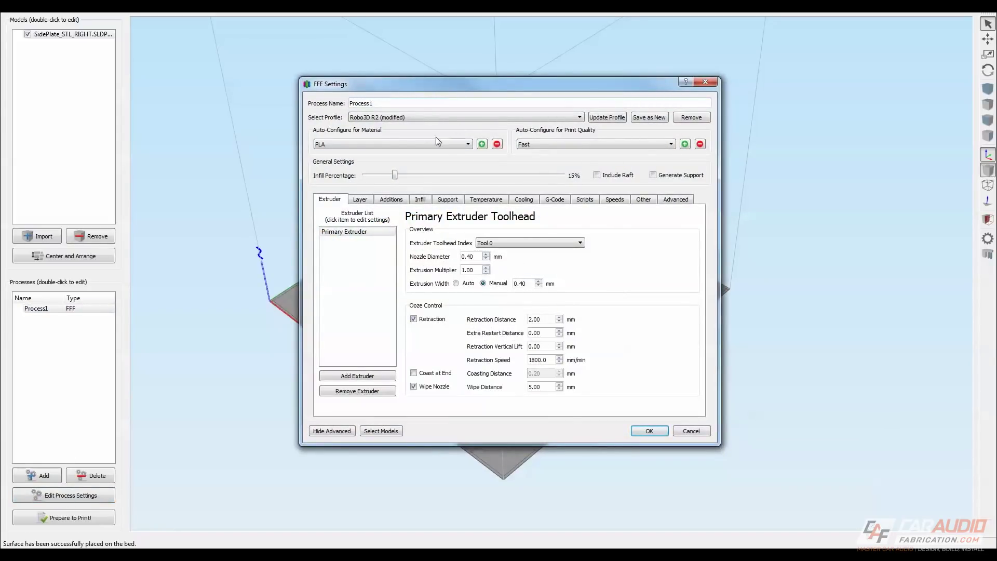
click(447, 145)
click(355, 161)
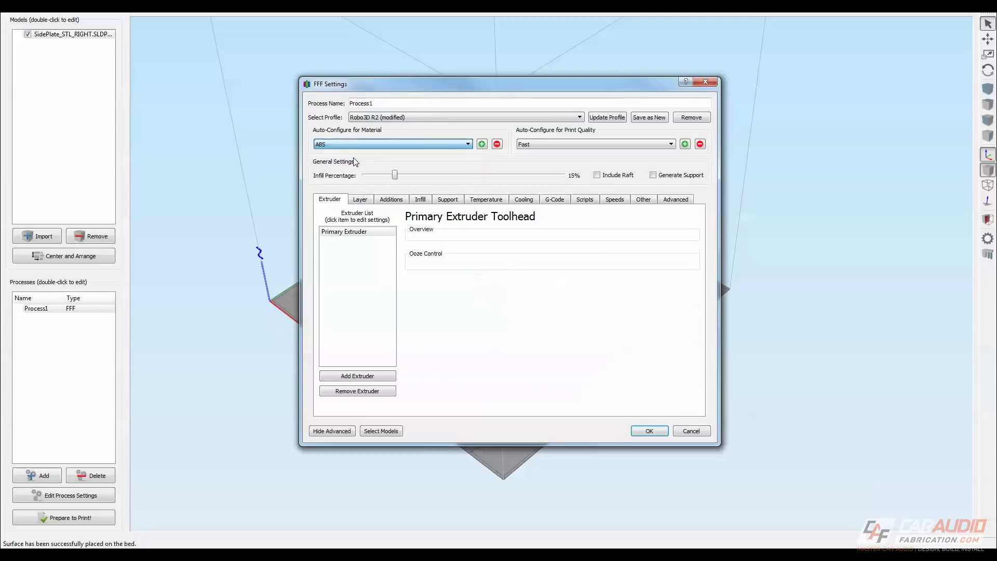
click(360, 199)
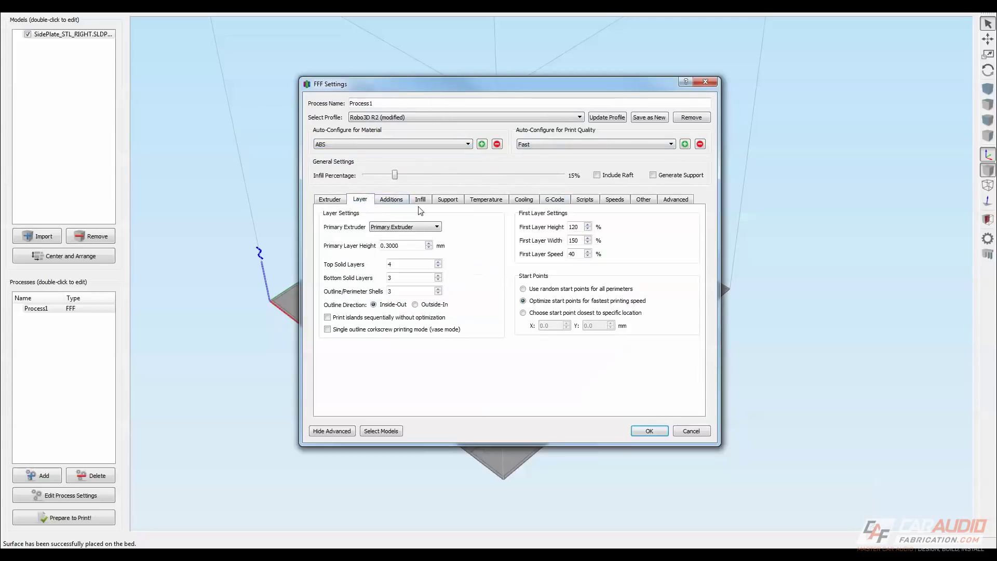
click(340, 200)
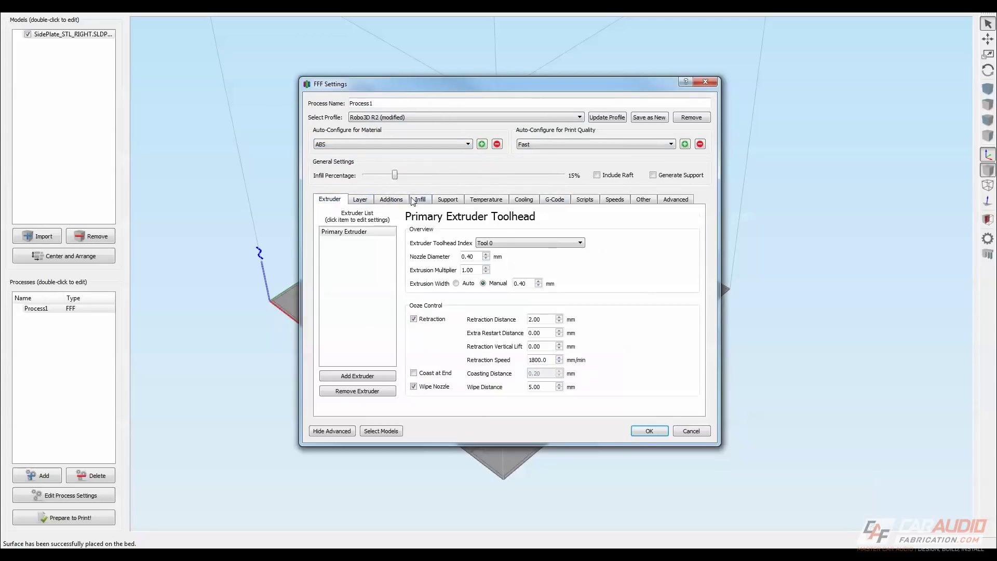
click(649, 431)
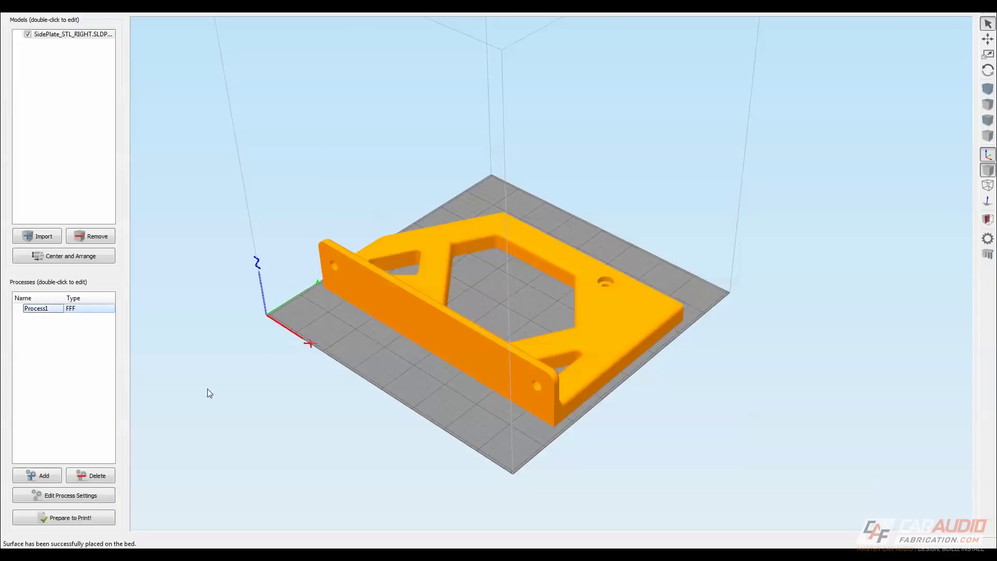
click(77, 521)
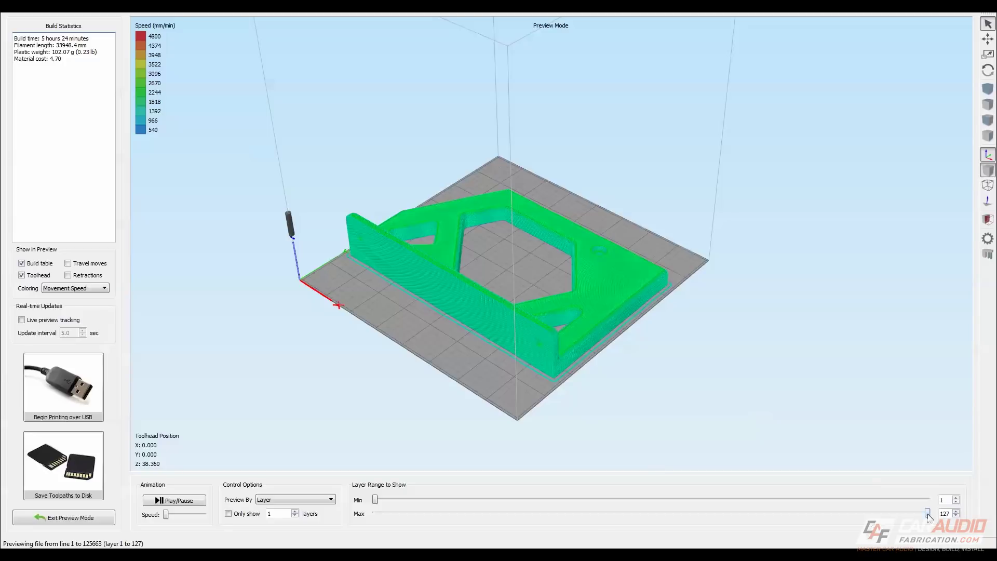
- Step the toolpath preview's Layer Range Max from layer 1 up to 127
drag(928, 514, 374, 513)
scroll(264, 102, up, 5)
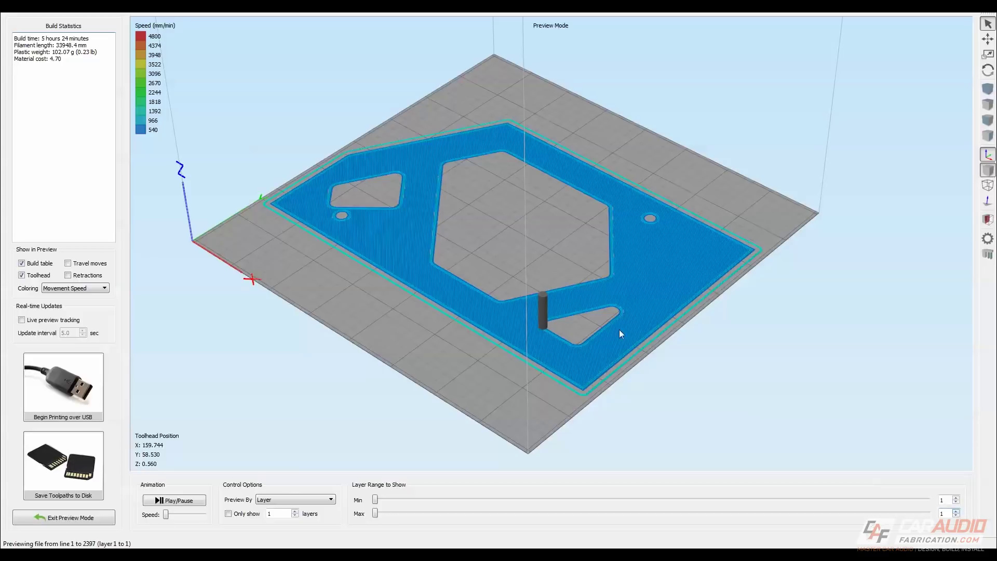
click(956, 511)
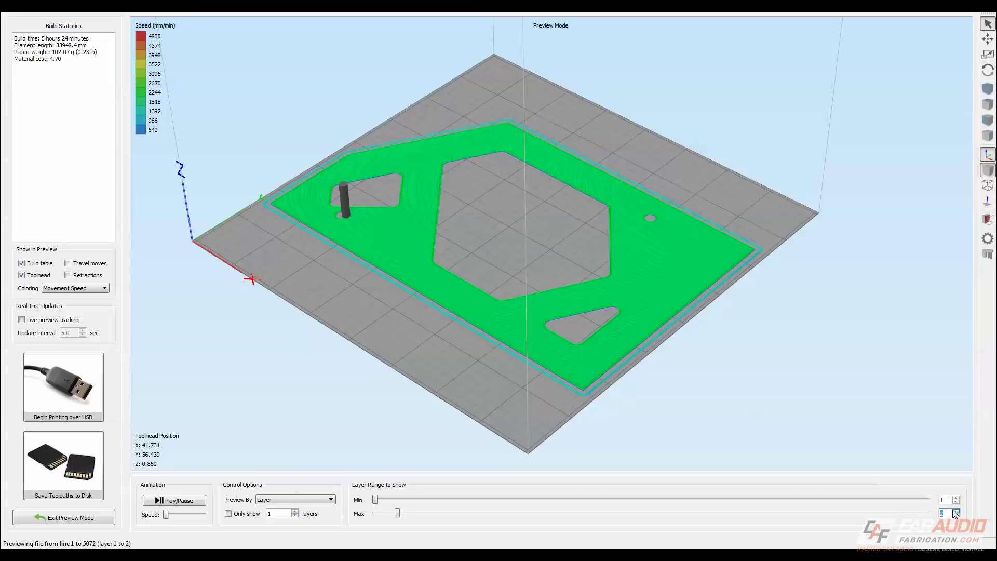
click(955, 511)
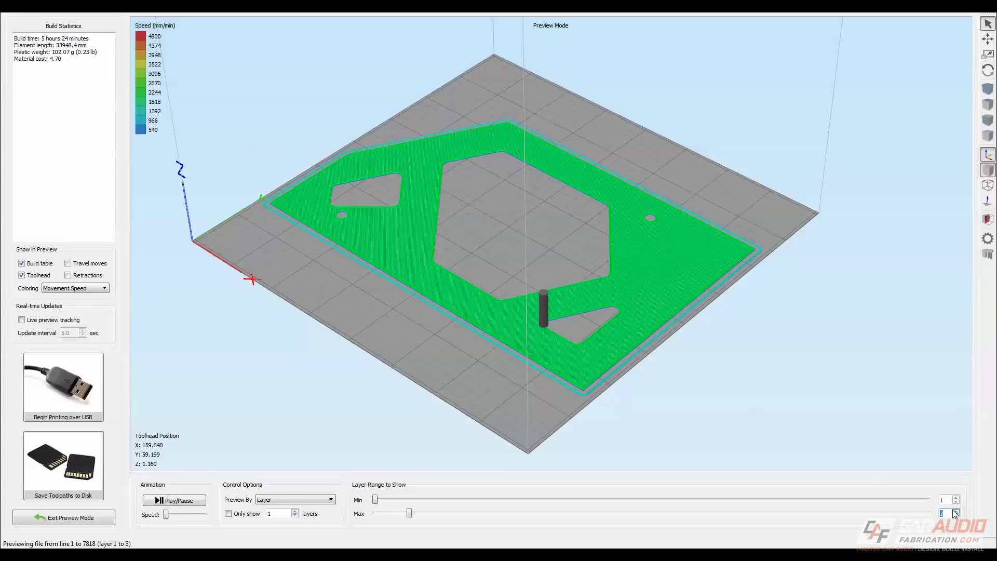
click(955, 512)
click(955, 512)
click(955, 511)
click(956, 512)
click(955, 511)
click(955, 511)
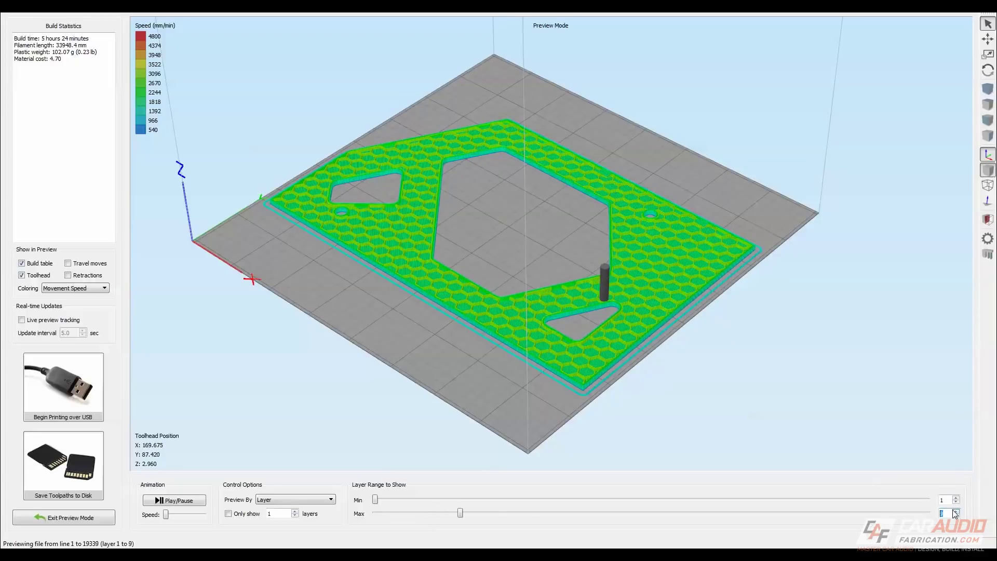
scroll(955, 513, up, 20)
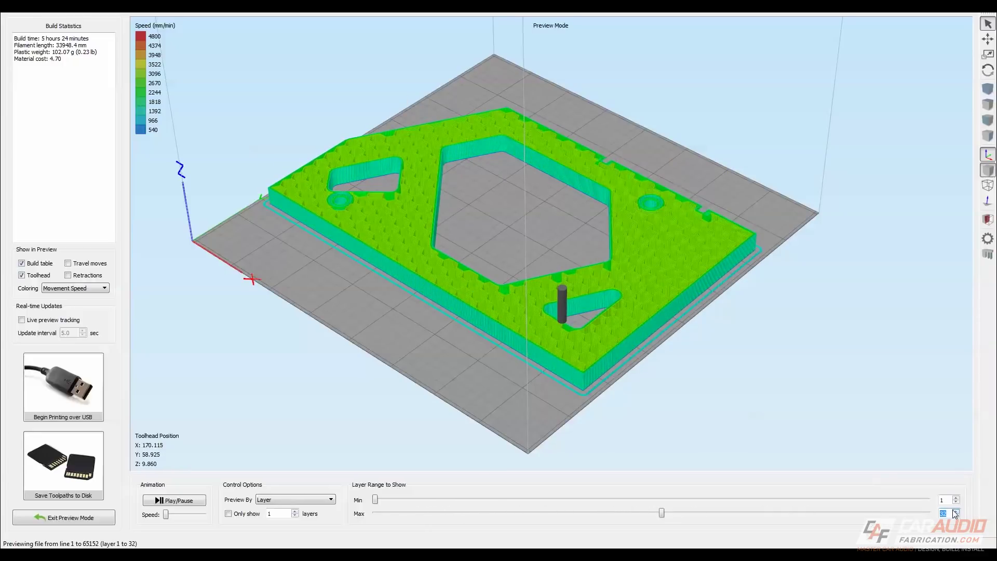
scroll(956, 513, up, 7)
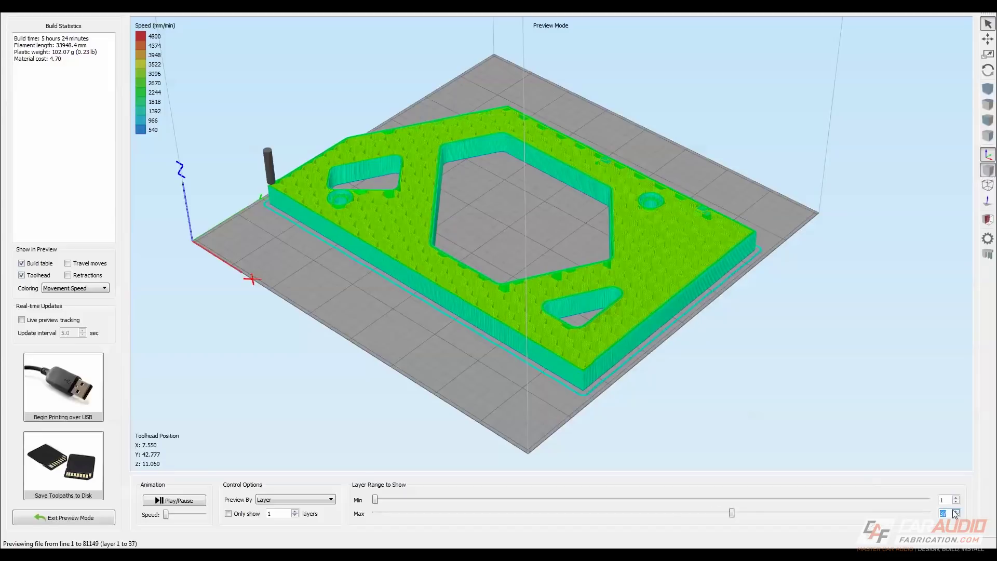
scroll(955, 513, up, 3)
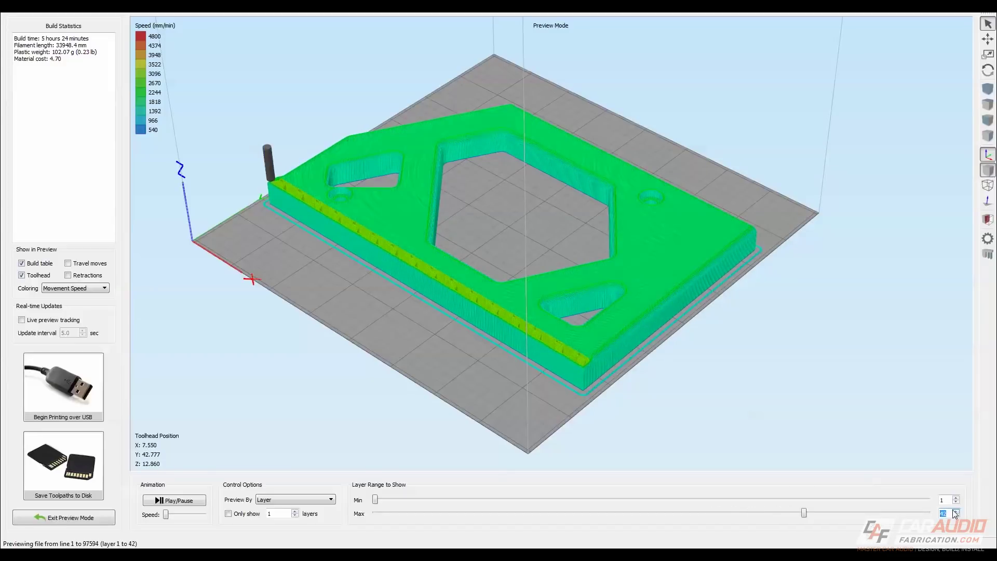
scroll(955, 513, up, 20)
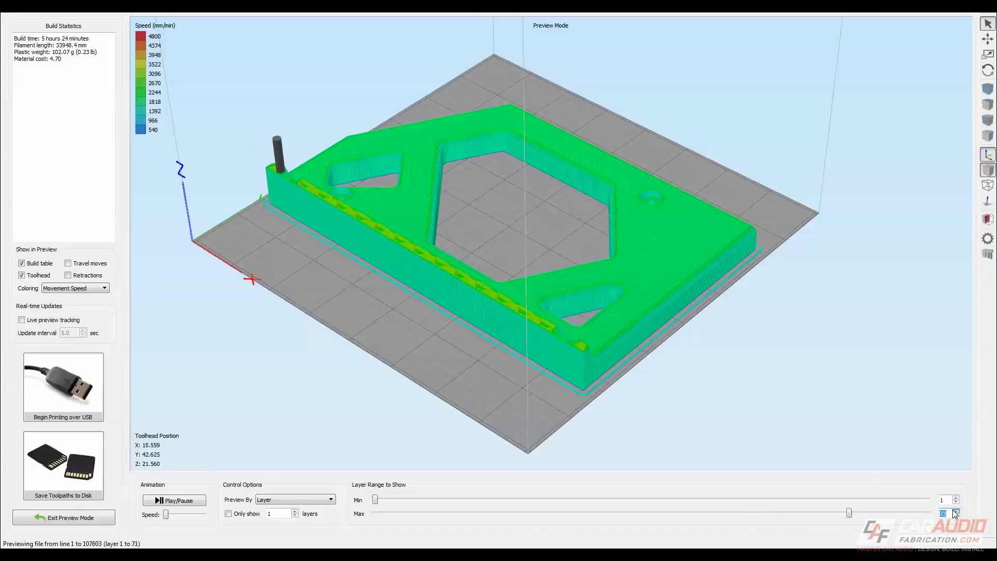
scroll(955, 513, up, 20)
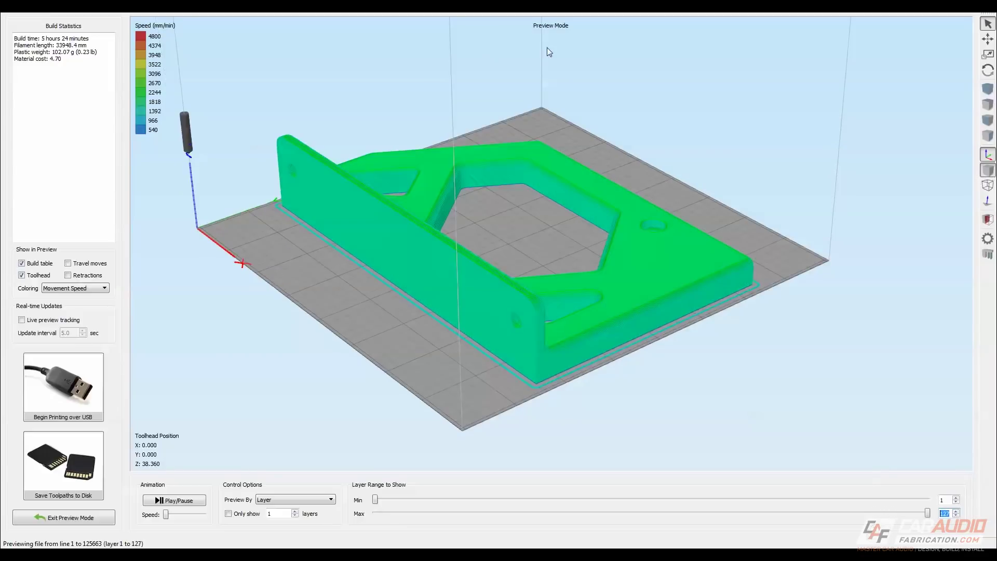
- Zoom in and orbit the preview to inspect the upright wall and triangular pocket
drag(626, 276, 376, 239)
scroll(282, 230, up, 5)
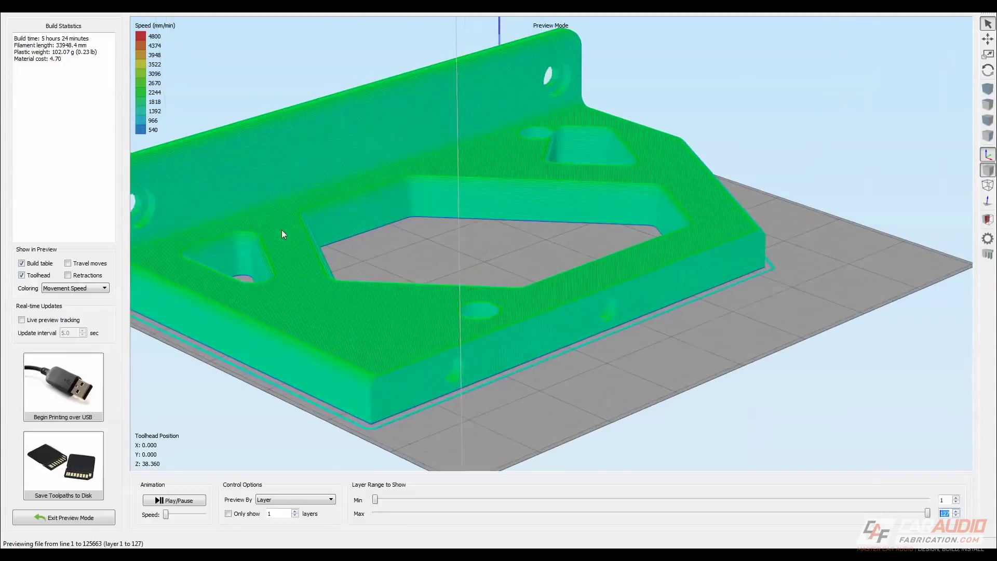
drag(290, 247, 407, 269)
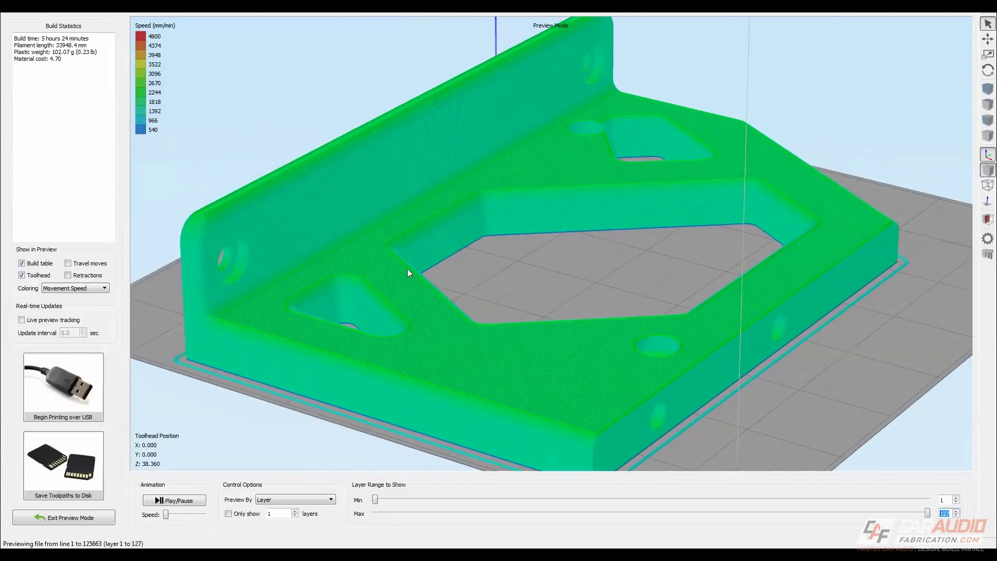
scroll(223, 251, up, 5)
drag(222, 258, 434, 267)
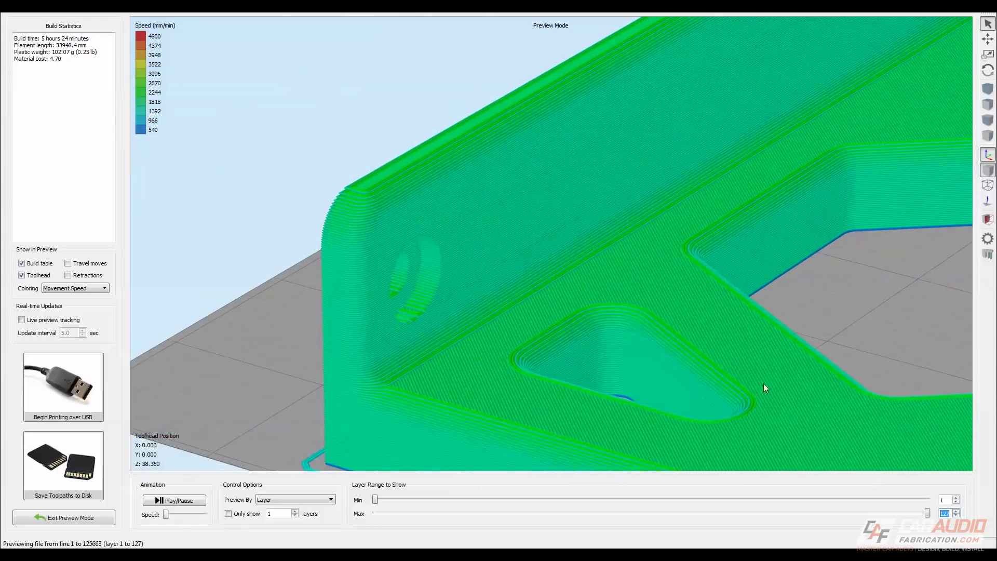
- Limit the preview's Layer Range Max to 91 and rotate around the arch
drag(927, 512, 860, 513)
scroll(626, 335, up, 5)
key(Up)
key(Up)
key(Up)
key(Up)
key(Up)
key(Up)
key(Up)
key(Up)
key(Up)
key(Up)
key(Up)
key(Up)
key(Up)
key(Up)
key(Up)
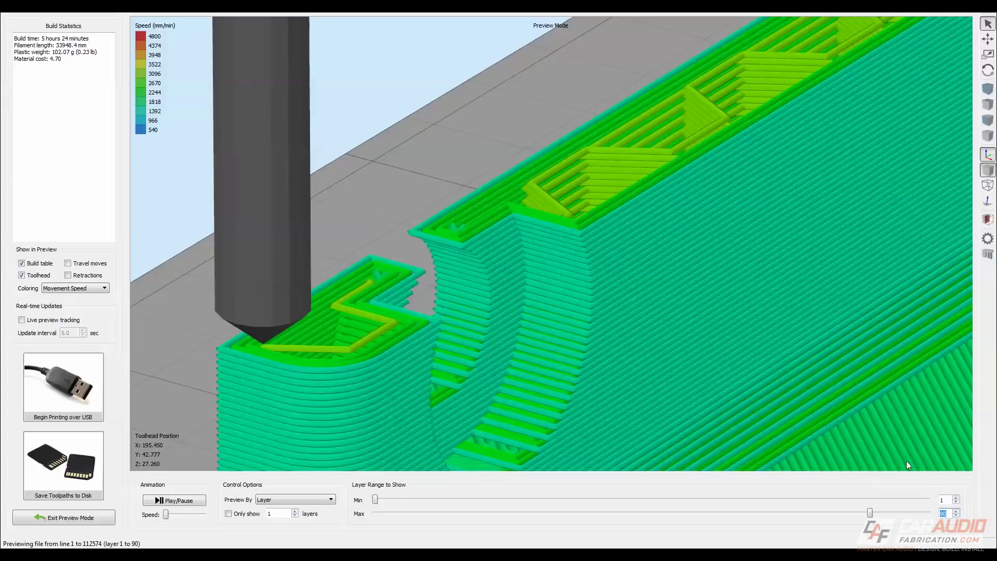
click(955, 511)
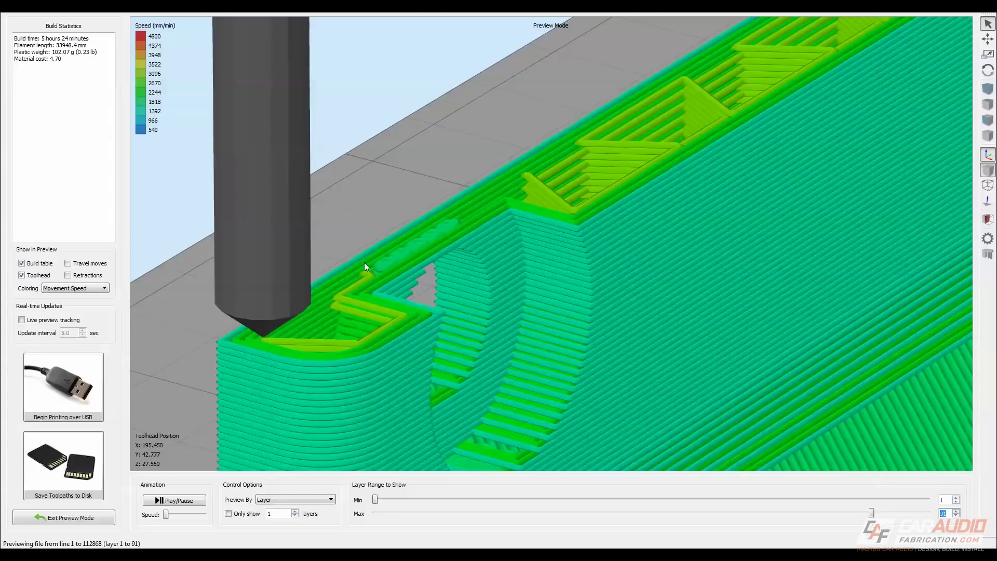
mouse_move(456, 243)
mouse_down()
mouse_move(437, 235)
mouse_move(463, 236)
mouse_up()
scroll(514, 244, down, 5)
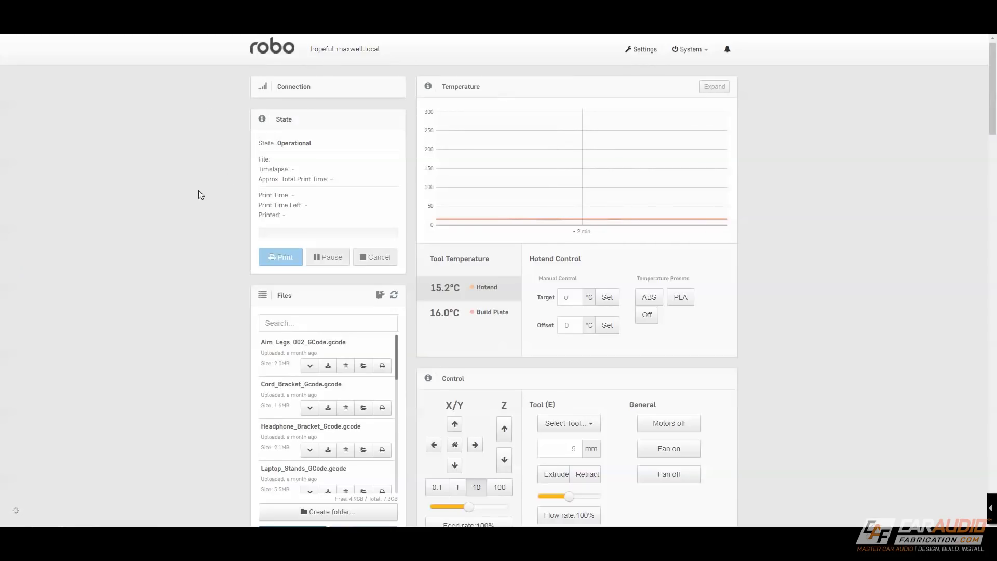
- Drop SidePlate_RIGHT_GCode.gcode onto Upload locally and load it as the current print file
scroll(198, 195, down, 1)
mouse_move(457, 167)
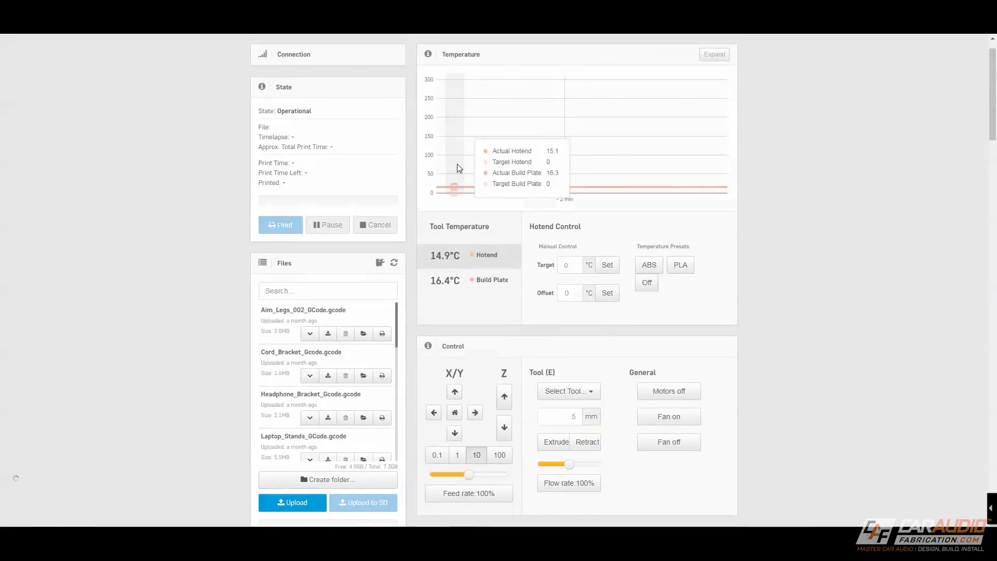
scroll(456, 164, up, 1)
drag(135, 185, 303, 244)
scroll(341, 465, down, 2)
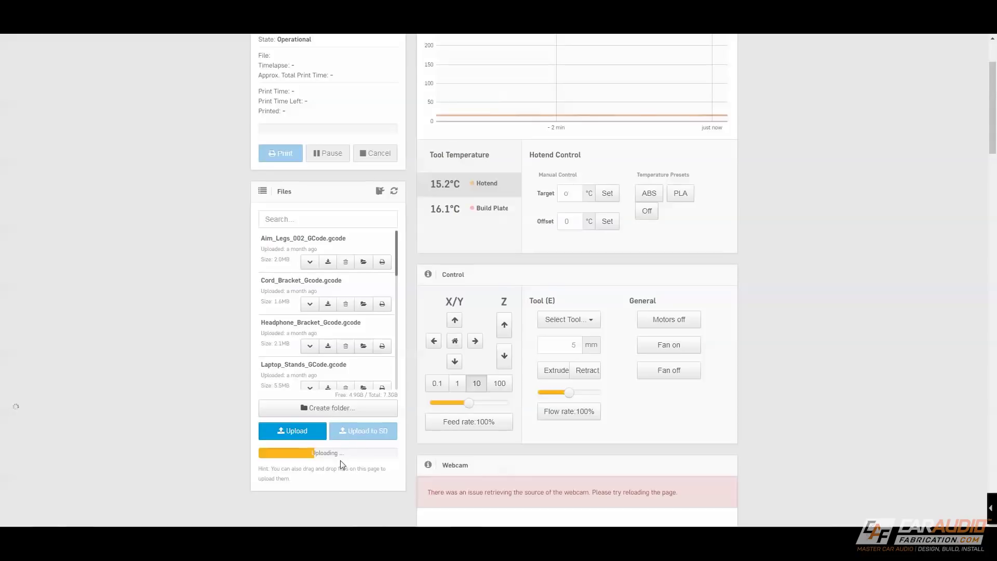
scroll(323, 415, up, 2)
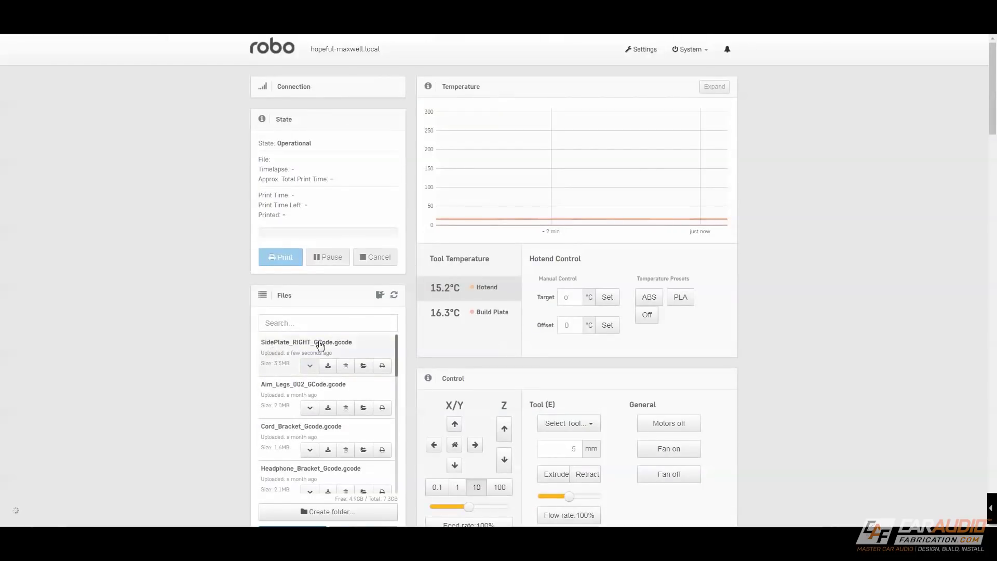
click(363, 368)
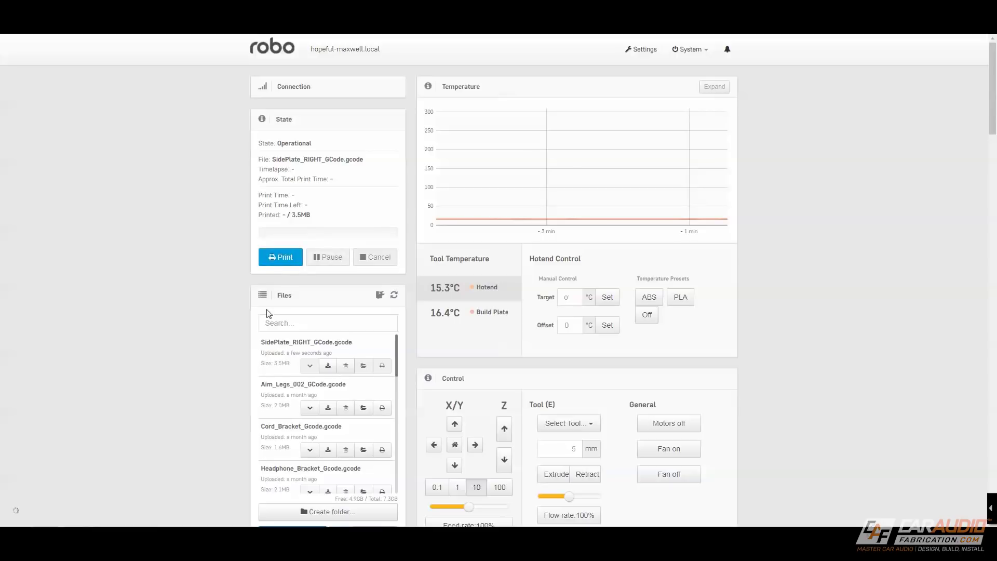